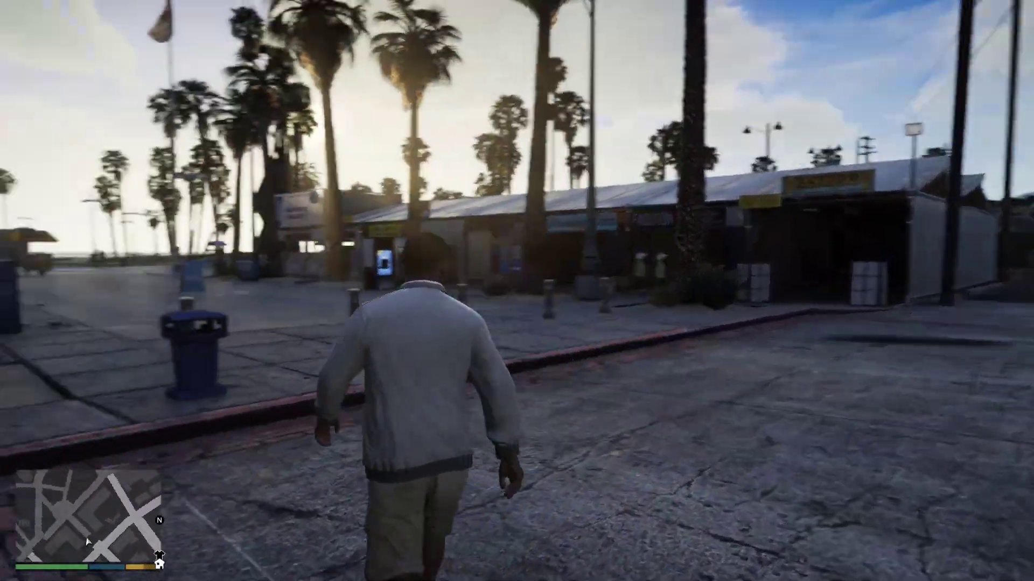
key("w")
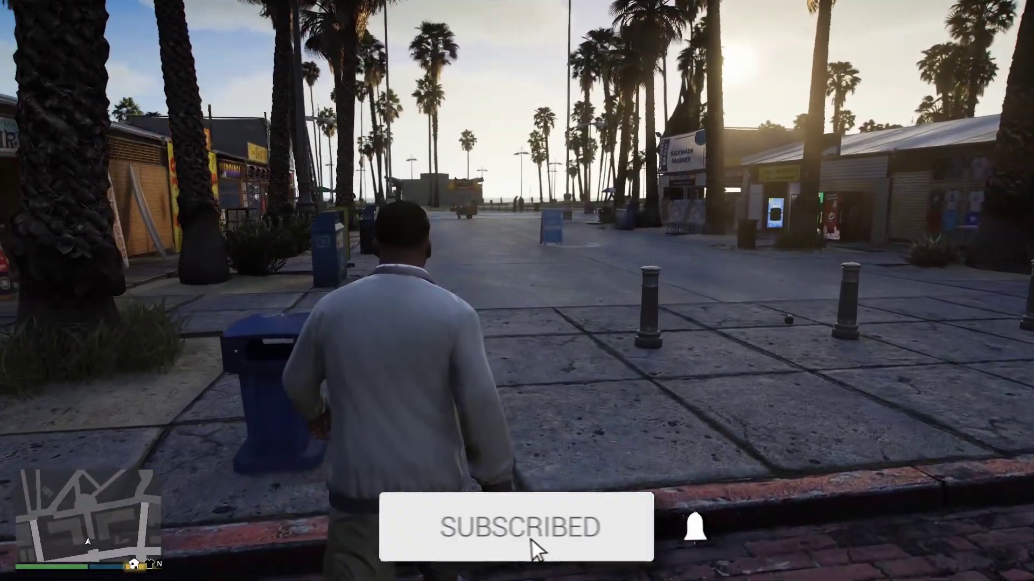
key("w")
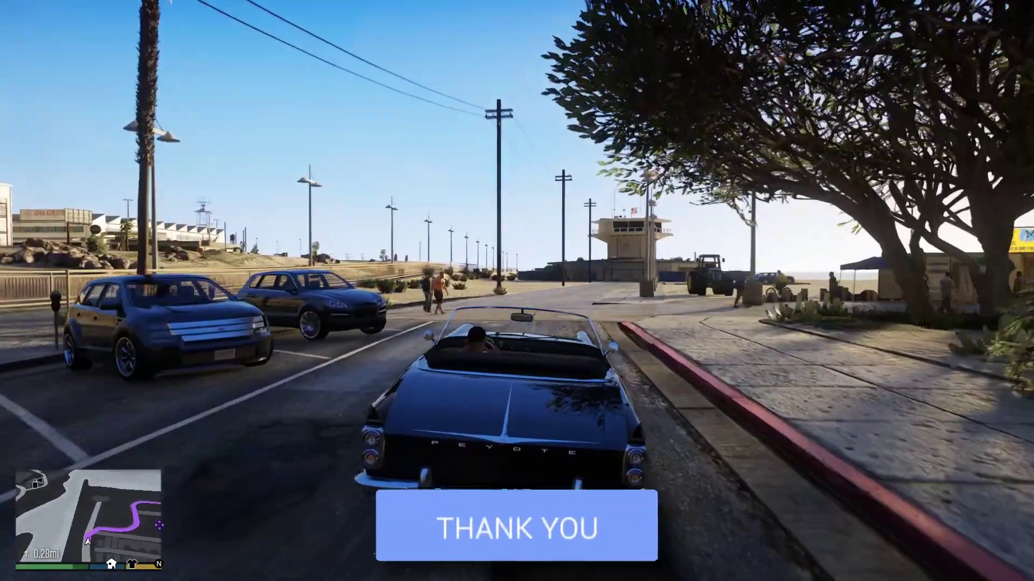
key("w")
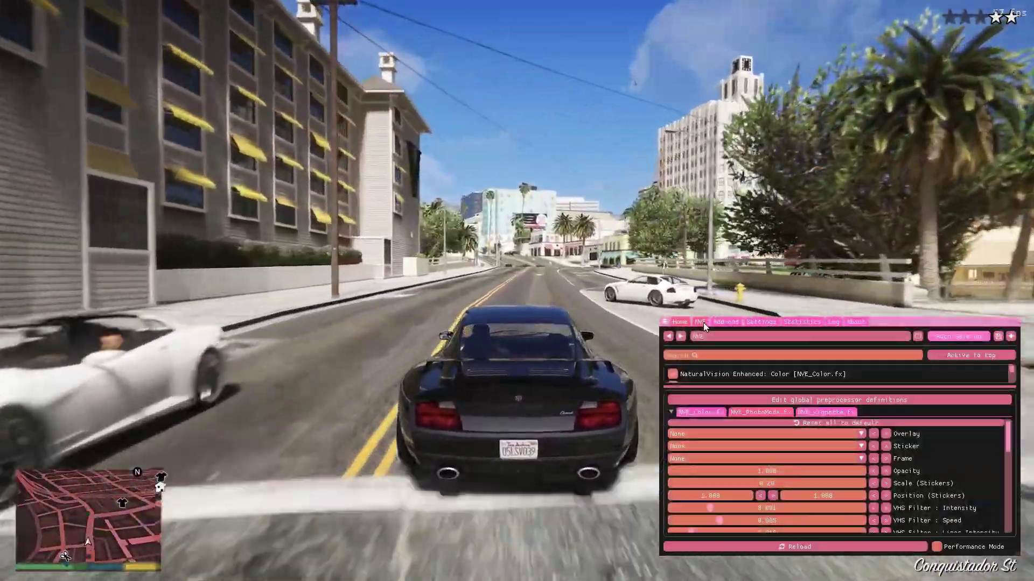
Open the NVE weather settings in the in-game overlay and adjust the hour of the time override
left_click(701, 322)
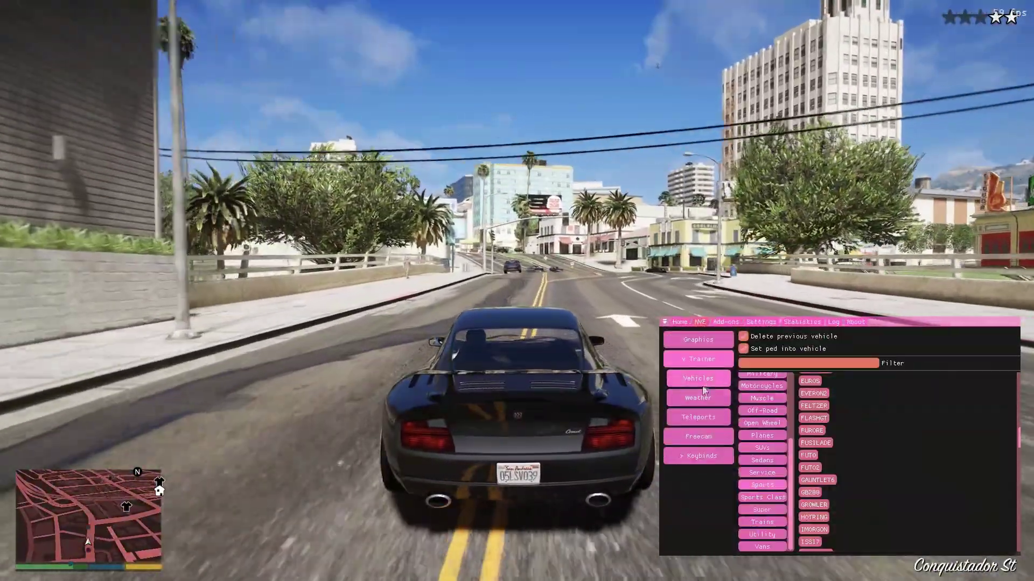
left_click(703, 395)
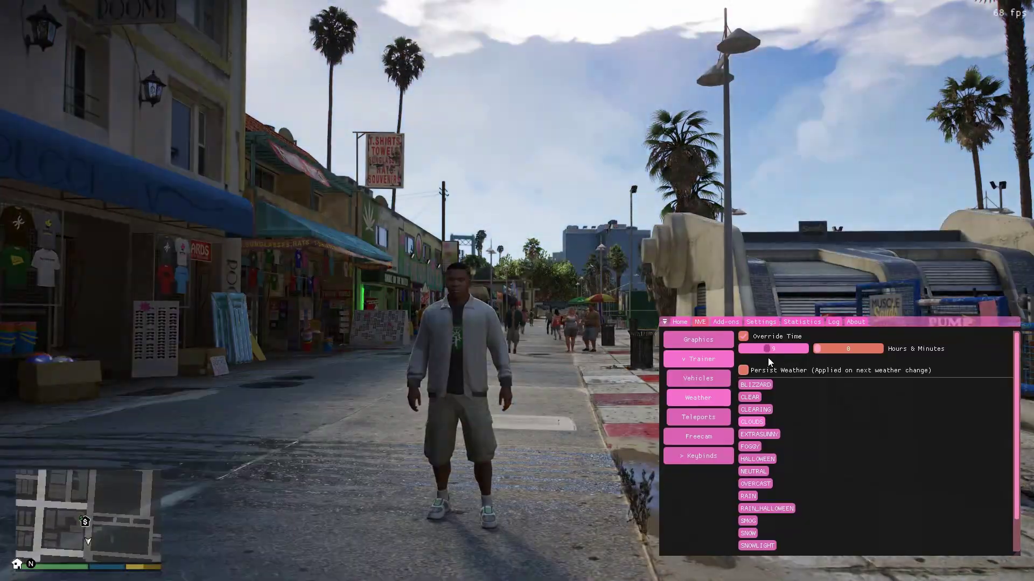
mouse_move(769, 349)
left_mouse_down()
mouse_move(732, 363)
mouse_move(770, 368)
left_mouse_up()
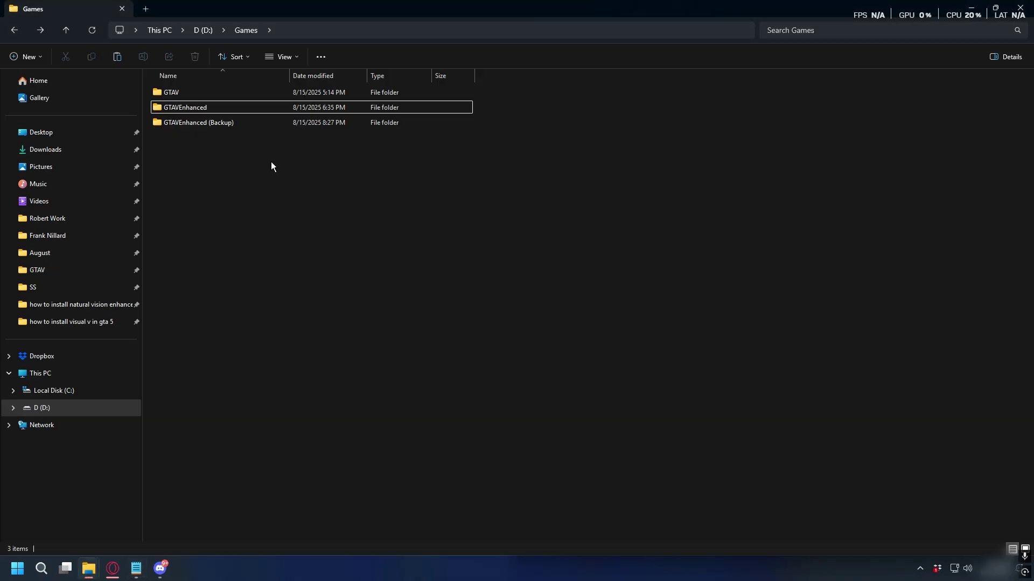
Locate the GTAVEnhanced game folder and its GTAVEnhanced (Backup) folder in D:\Games
left_click(164, 123)
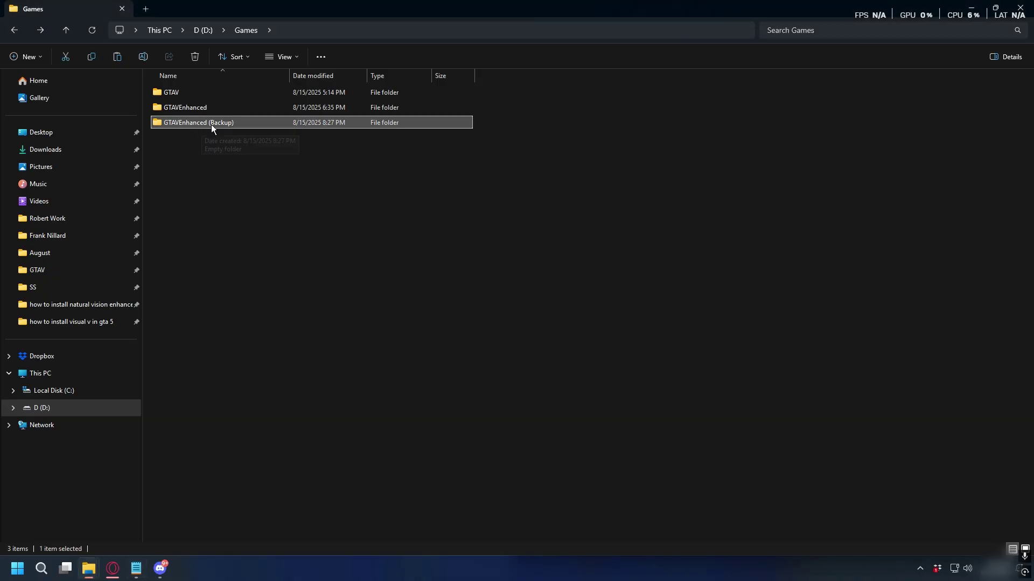
left_click(170, 109)
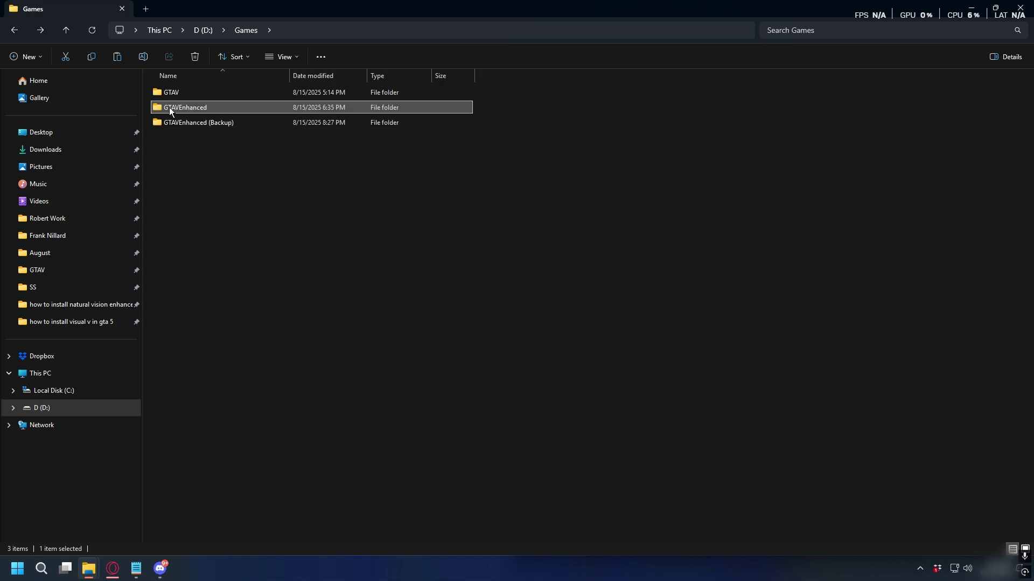
Switch to Steam and bring up the option to browse the local files of Counter-Strike 2
right_click(57, 149)
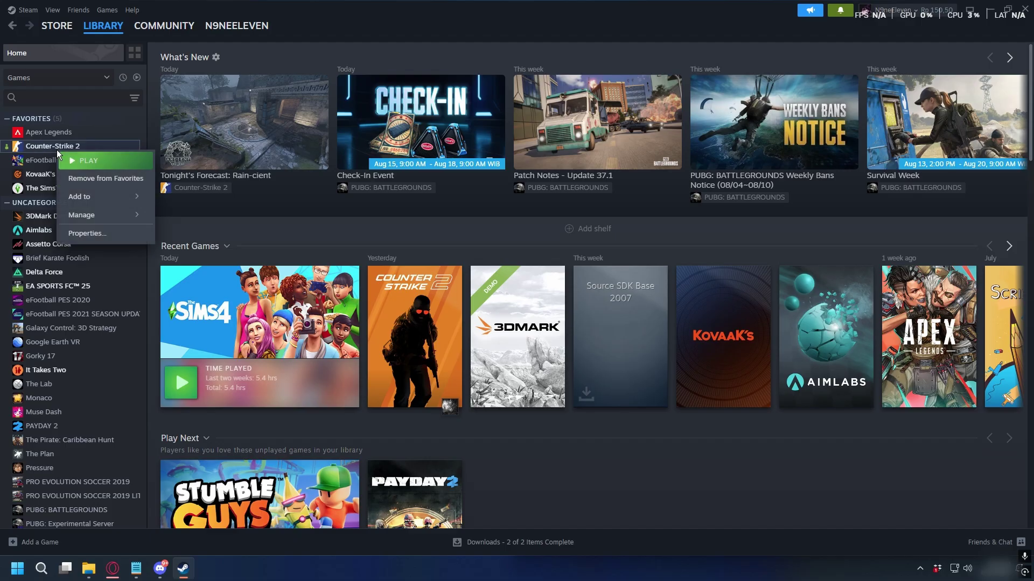
mouse_move(118, 221)
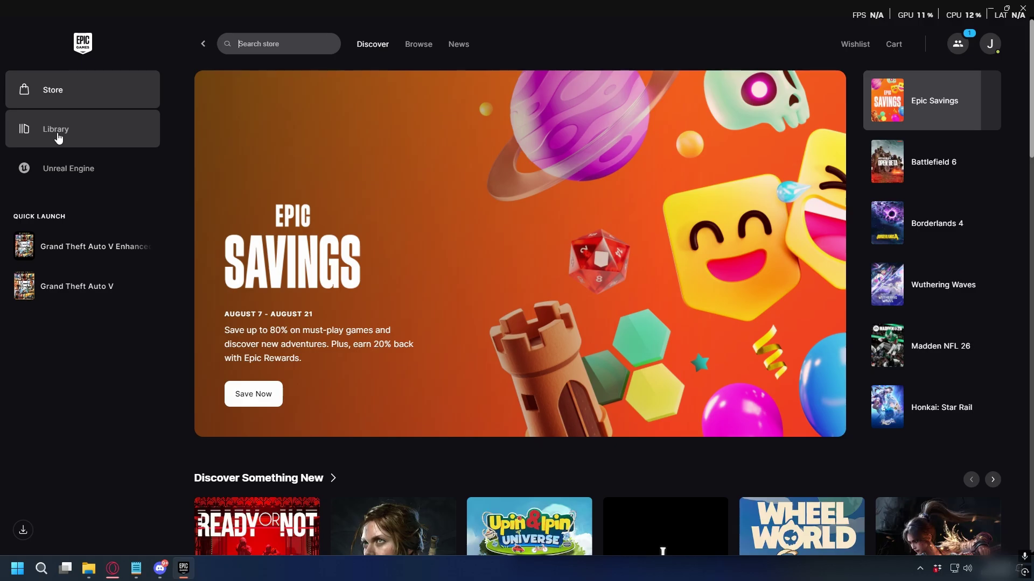
Switch to the Epic Games Launcher library and open the management options of Grand Theft Auto V Enhanced
left_click(57, 132)
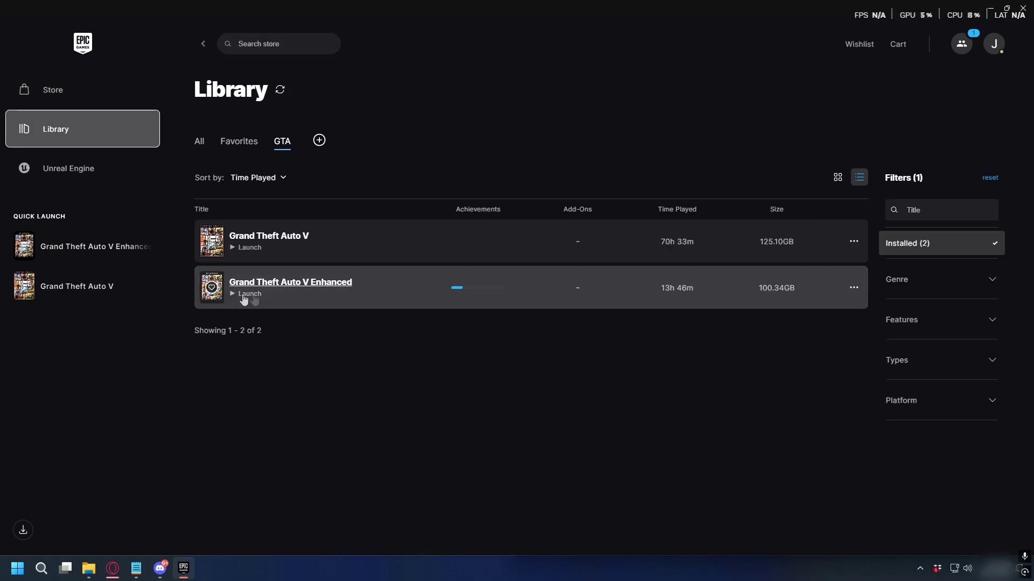
left_click(851, 290)
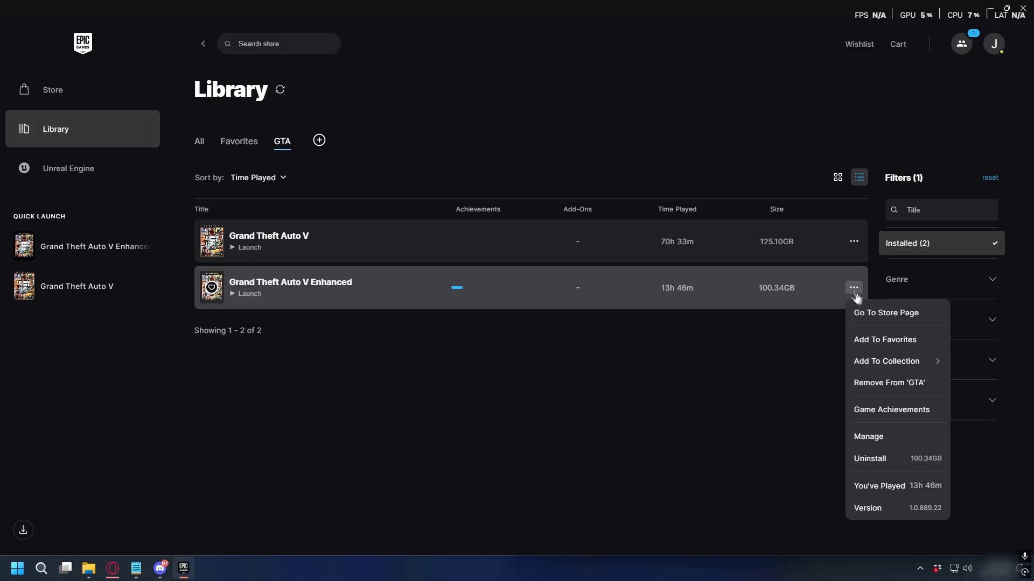
left_click(885, 439)
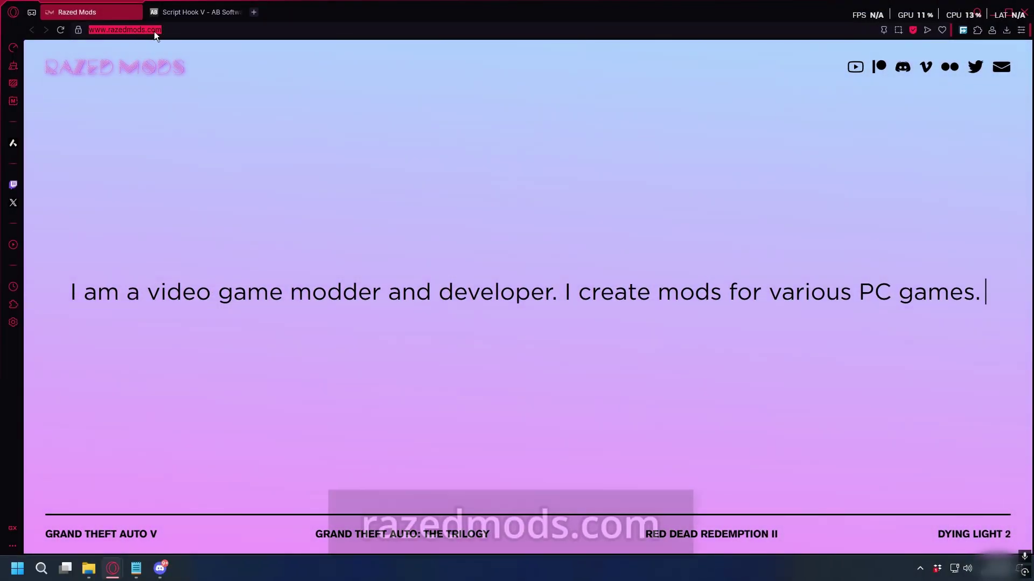
Switch to the browser and download the NaturalVision Enhanced single player package from the Grand Theft Auto V section of razedmods.com
left_click(175, 31)
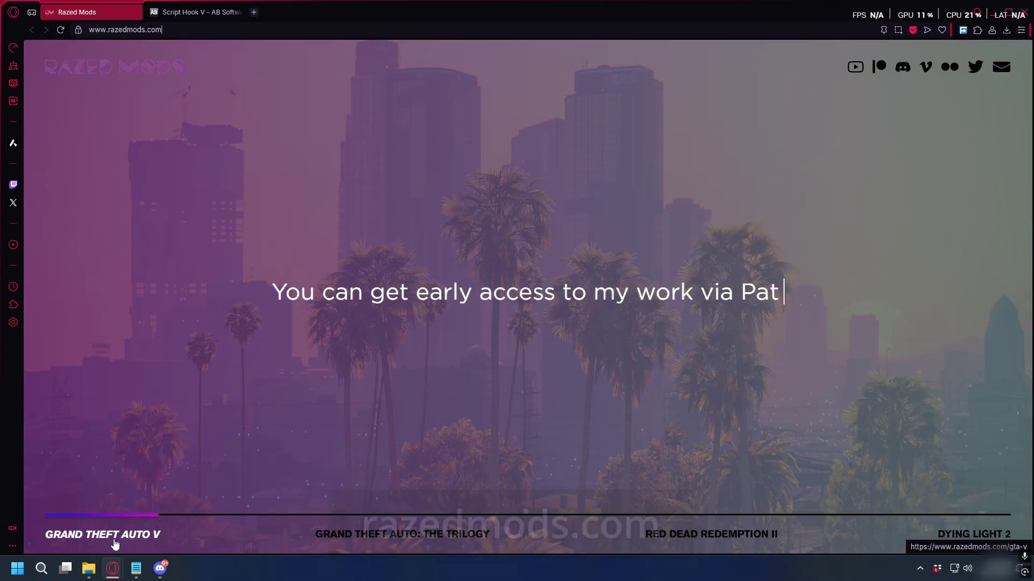
left_click(78, 546)
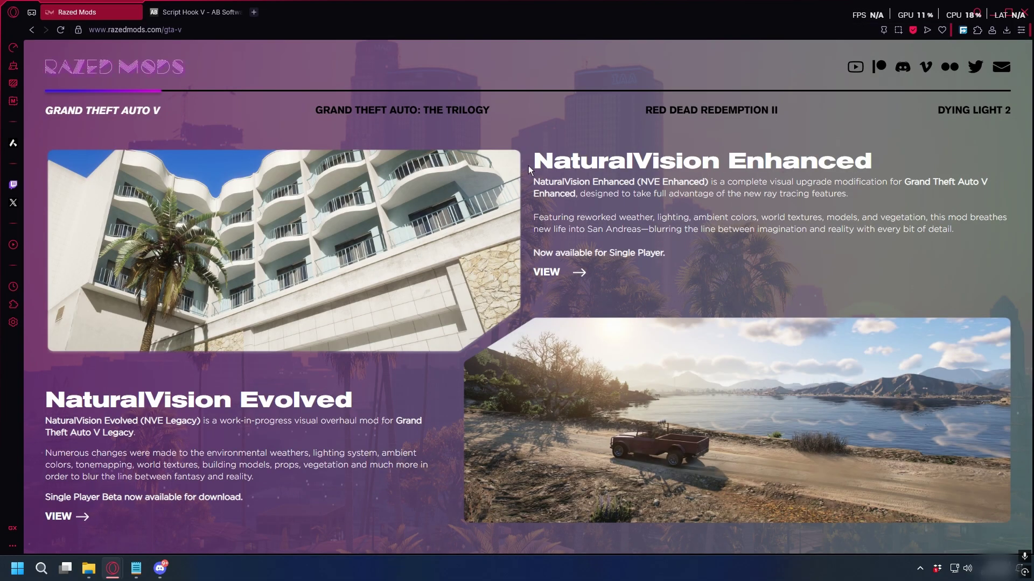
left_click(560, 273)
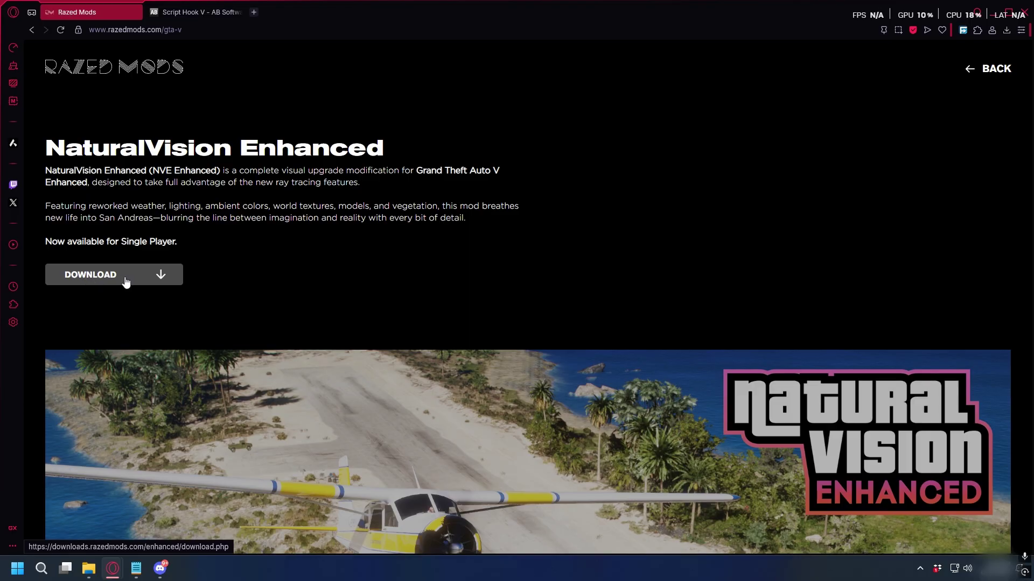
left_click(123, 284)
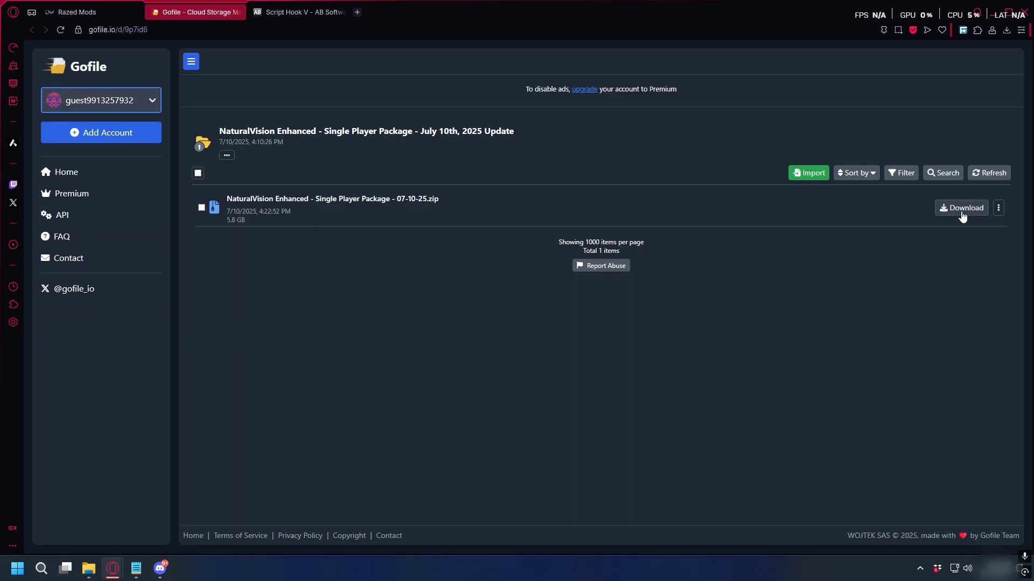
left_click(962, 212)
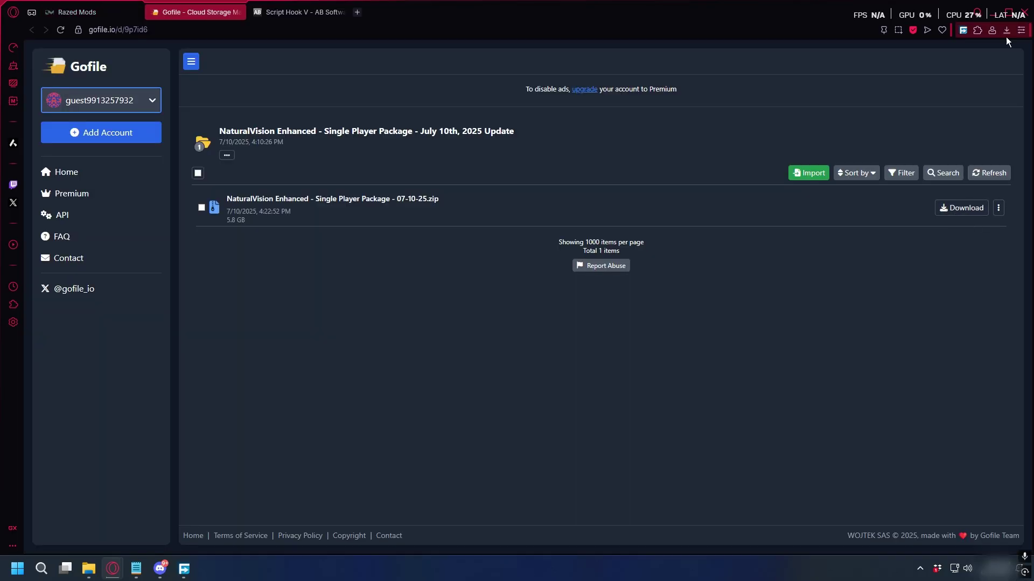
left_click(1006, 33)
left_click(299, 12)
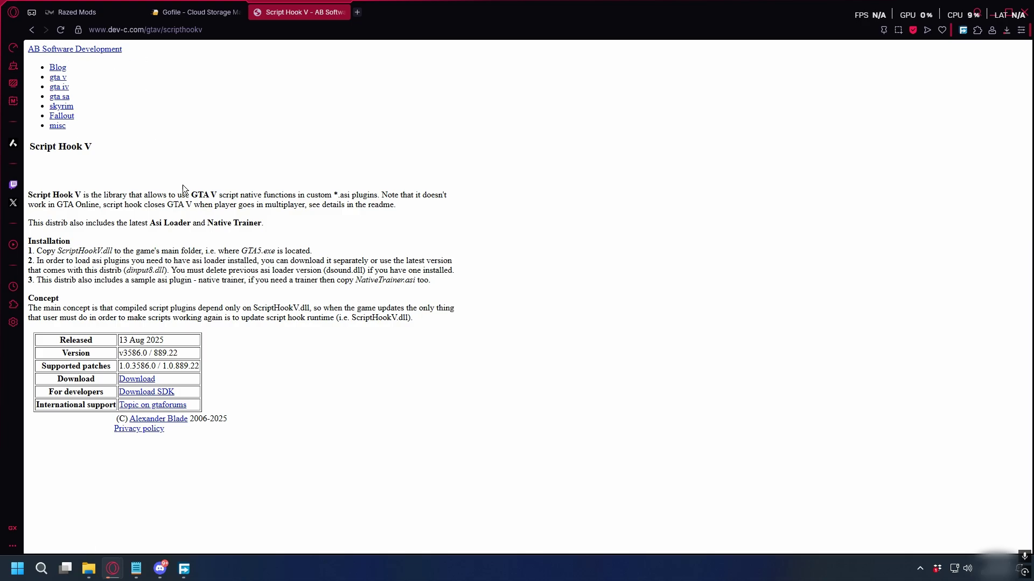
left_click(224, 31)
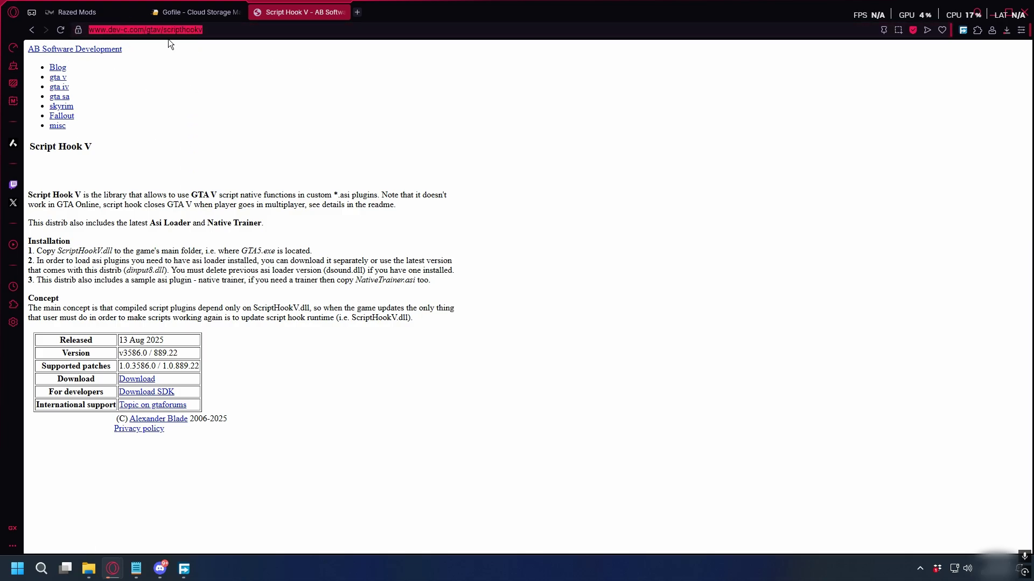
left_click(202, 59)
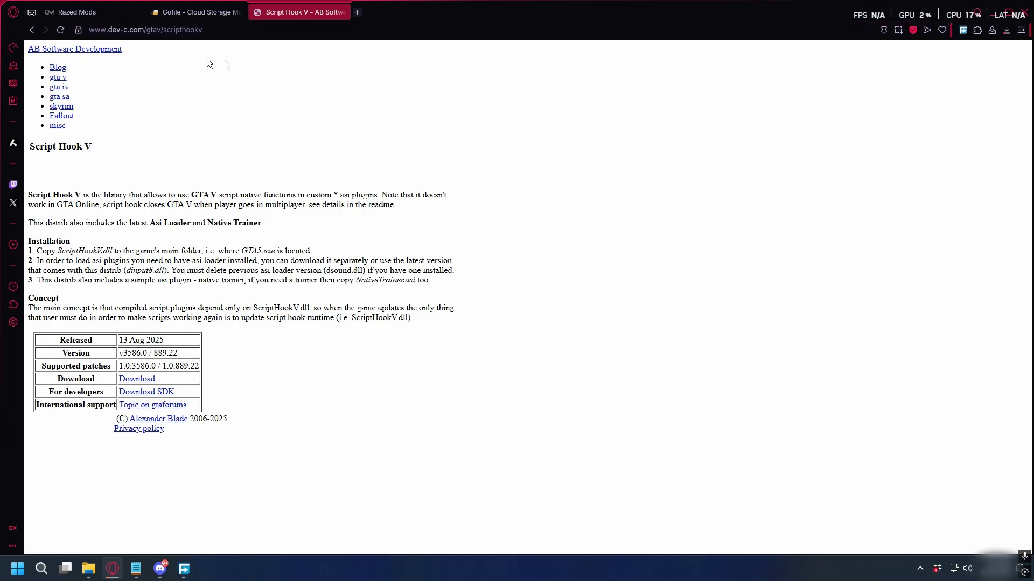
left_click(137, 380)
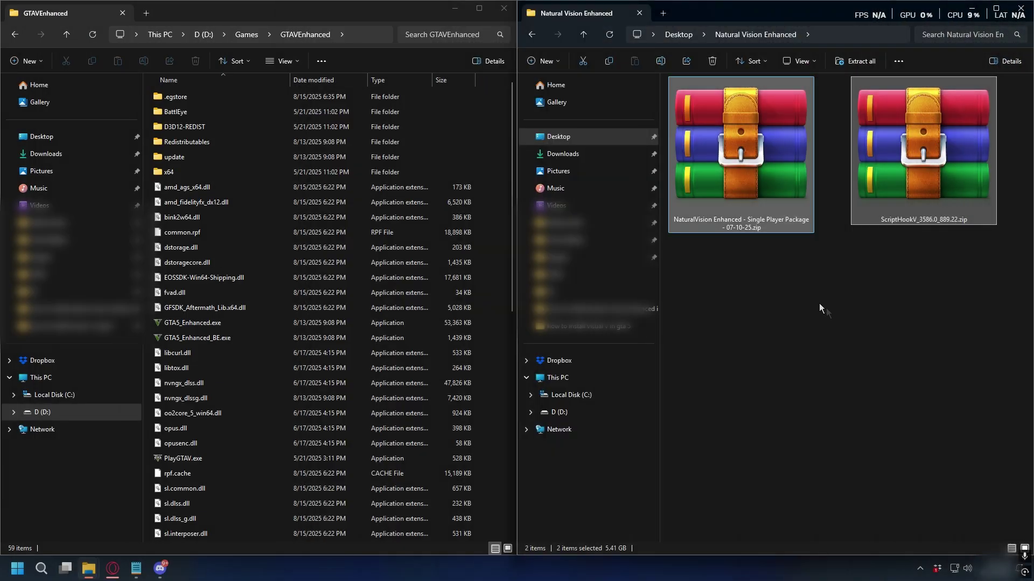
left_click(736, 164)
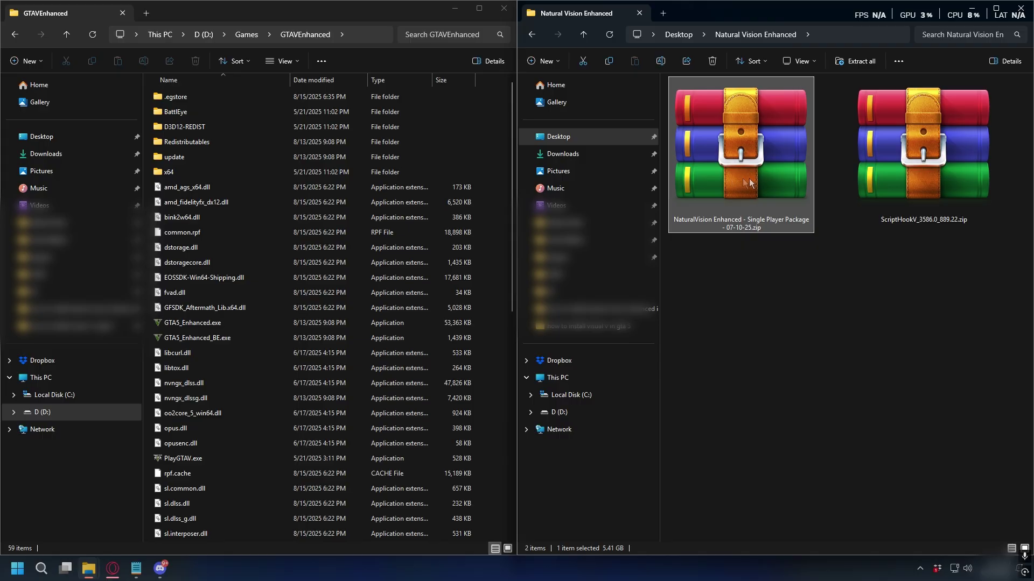
left_click(916, 169)
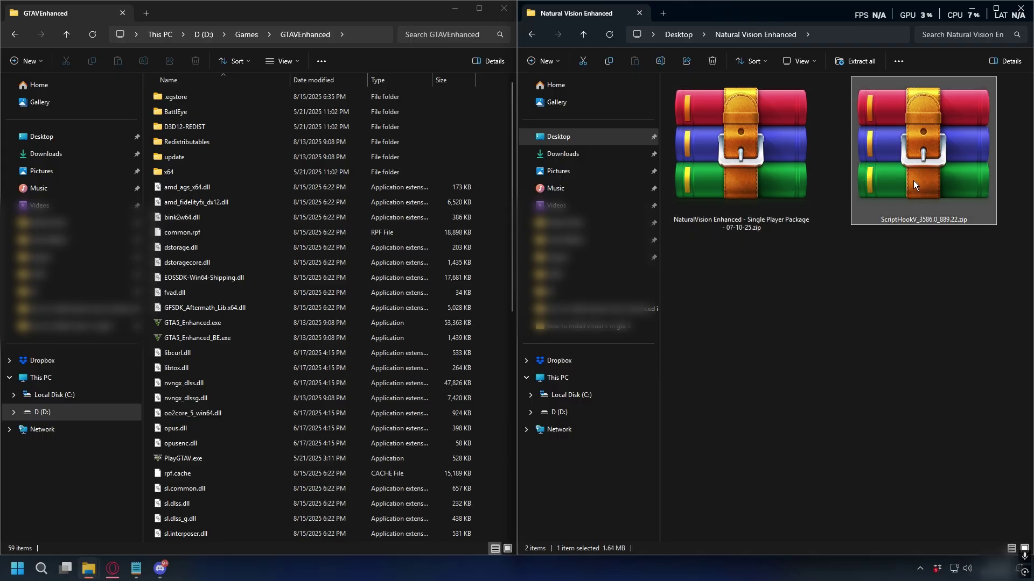
left_click_drag(493, 168, 487, 145)
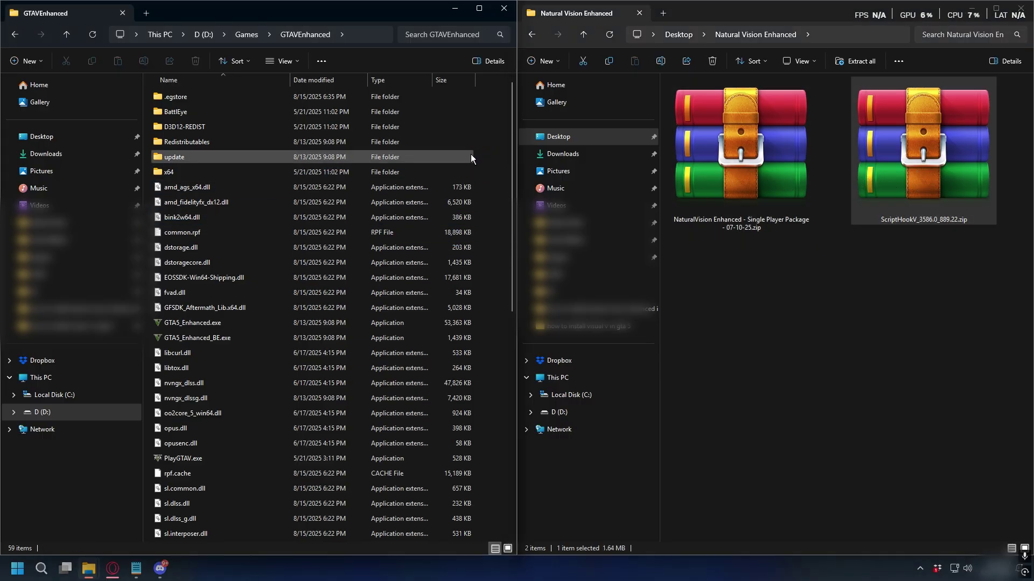
left_click(871, 243)
Open the ScriptHookV_3586.0_889.22.zip archive from the Natural Vision Enhanced folder and enter its bin folder
left_click(883, 170)
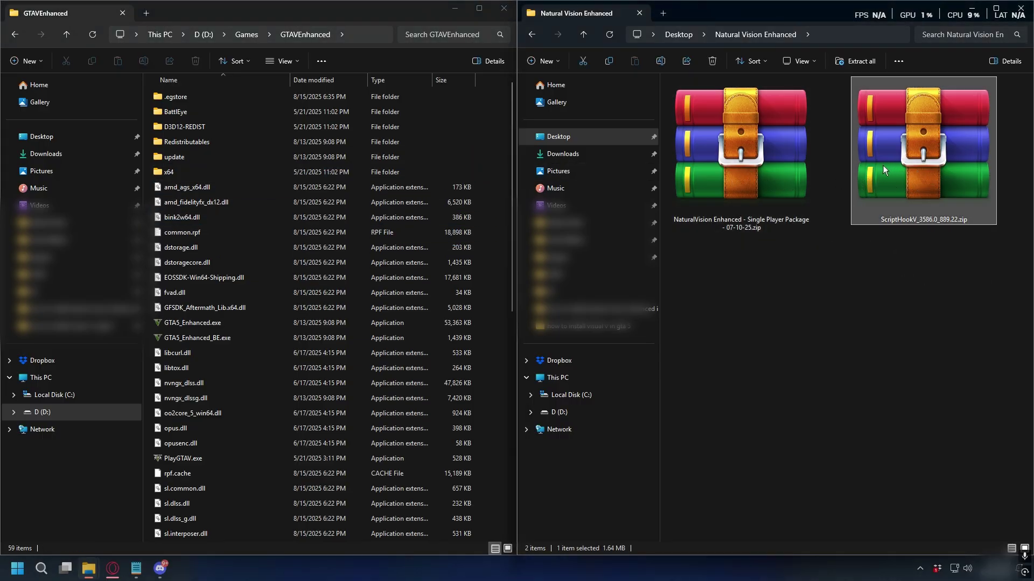
right_click(922, 162)
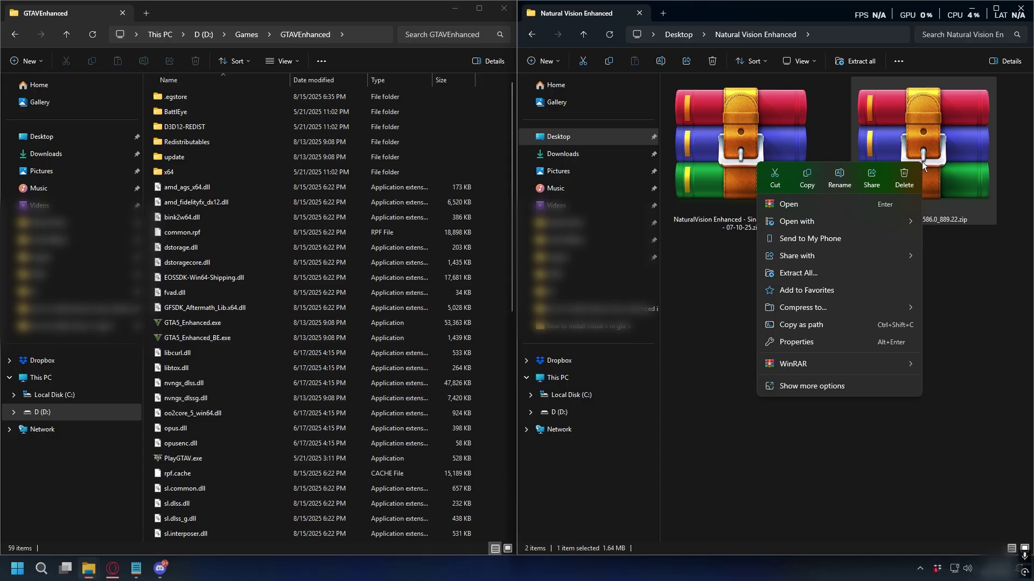
left_click(786, 205)
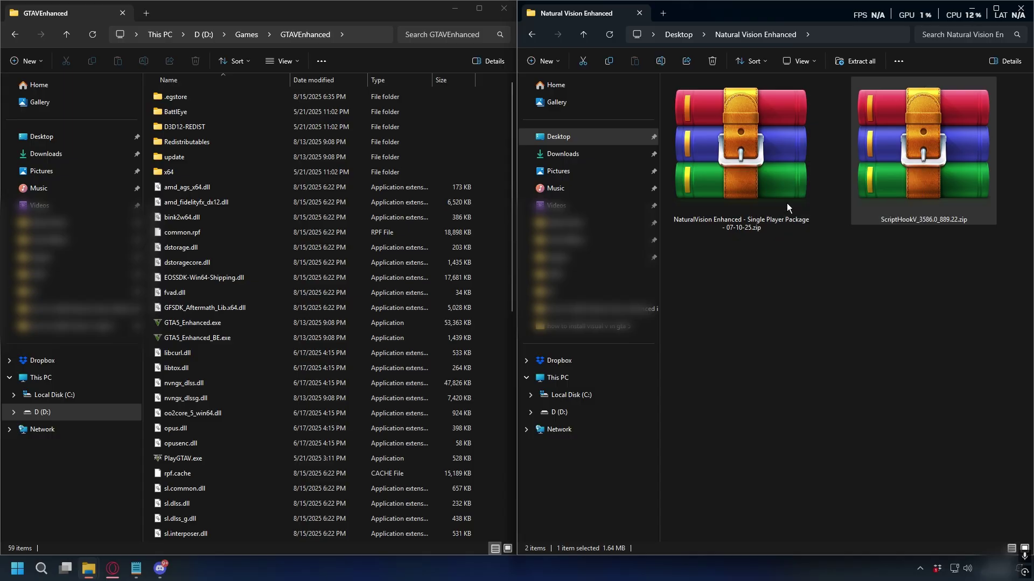
double_click(425, 244)
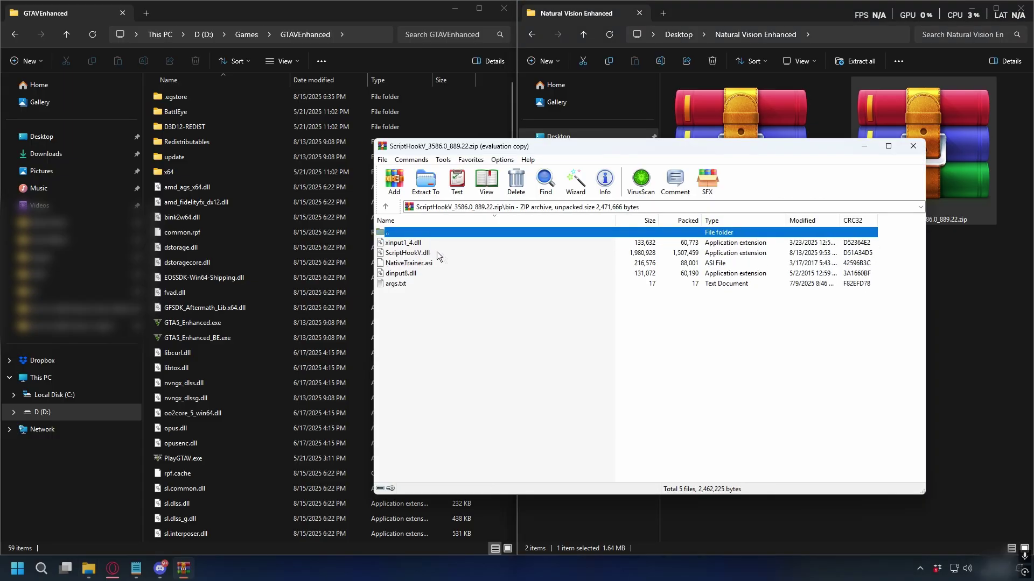
Extract xinput1_4.dll, ScriptHookV.dll and dinput8.dll from the archive into the GTAVEnhanced game folder
left_click(403, 243)
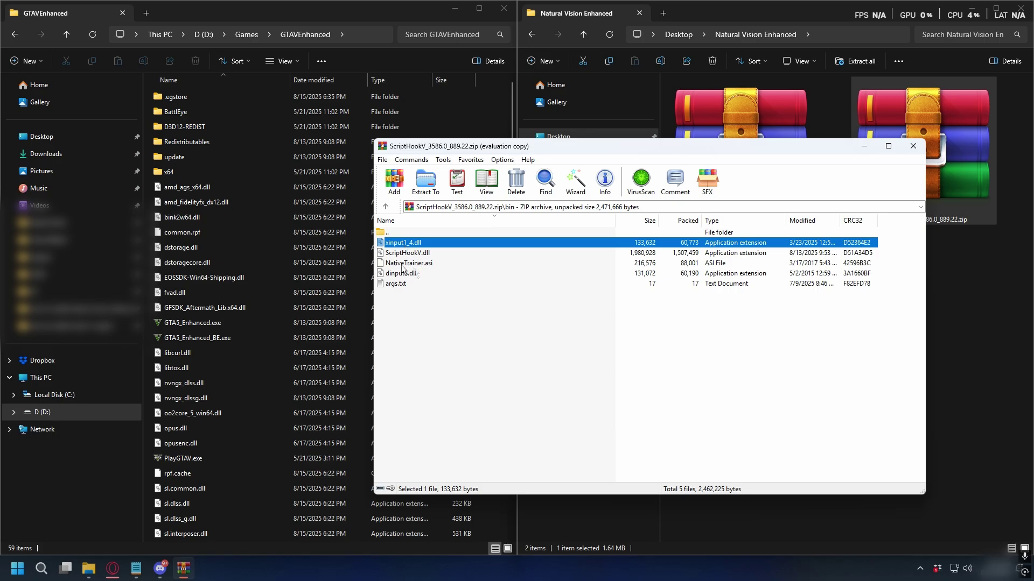
left_click(400, 253, "shift")
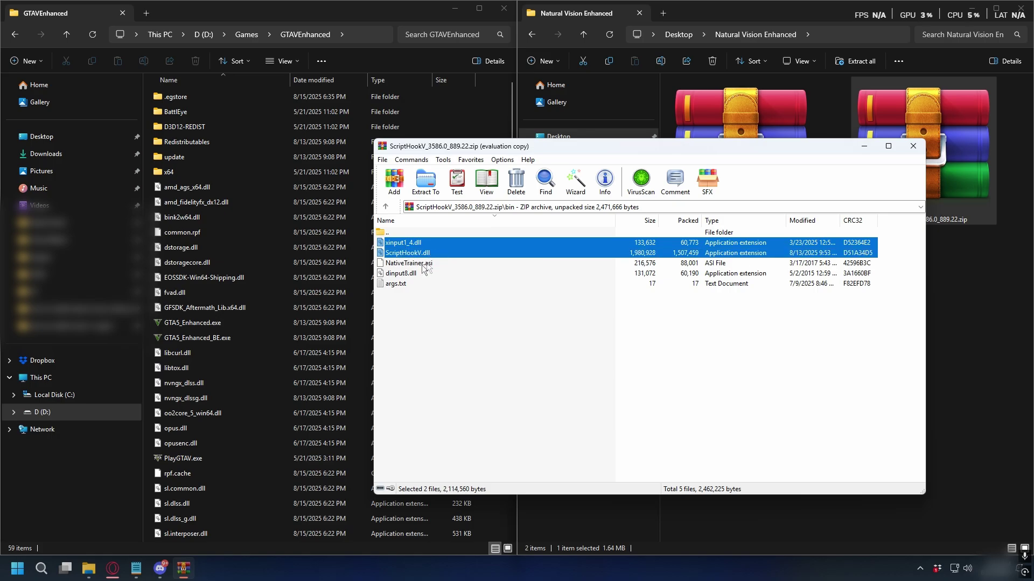
left_click(413, 275, "ctrl")
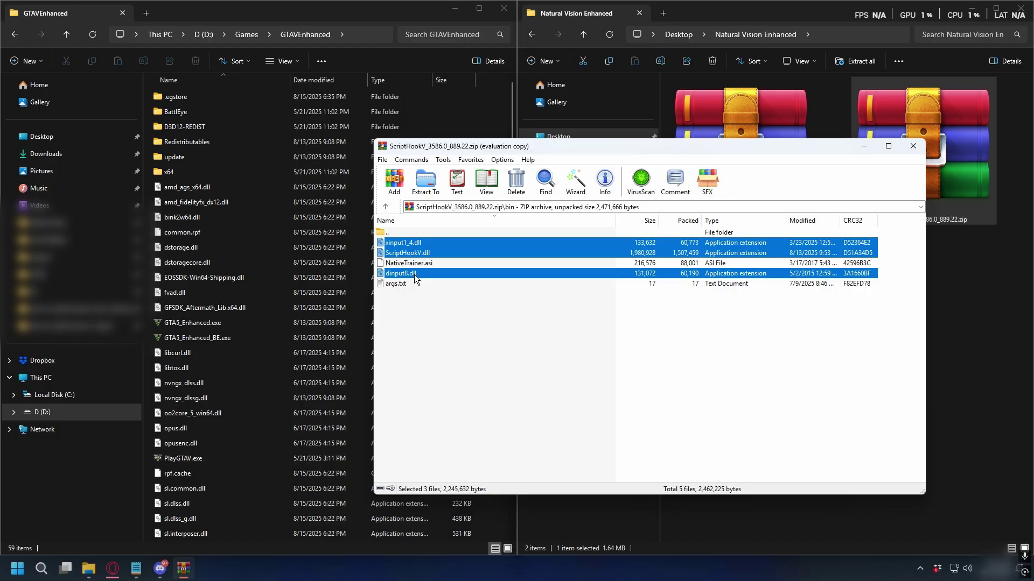
left_click_drag(456, 148, 587, 145)
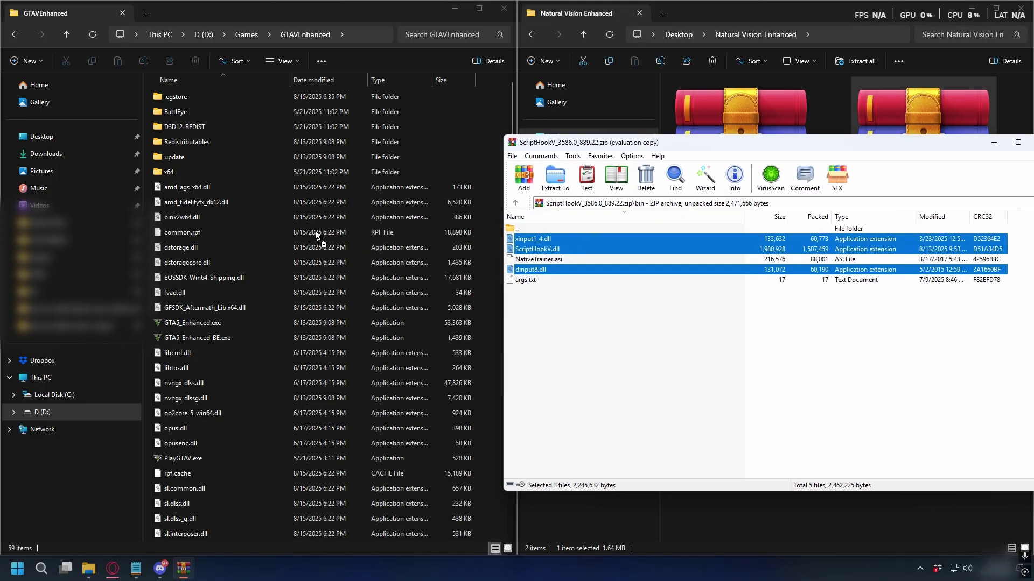
left_click_drag(315, 231, 315, 231)
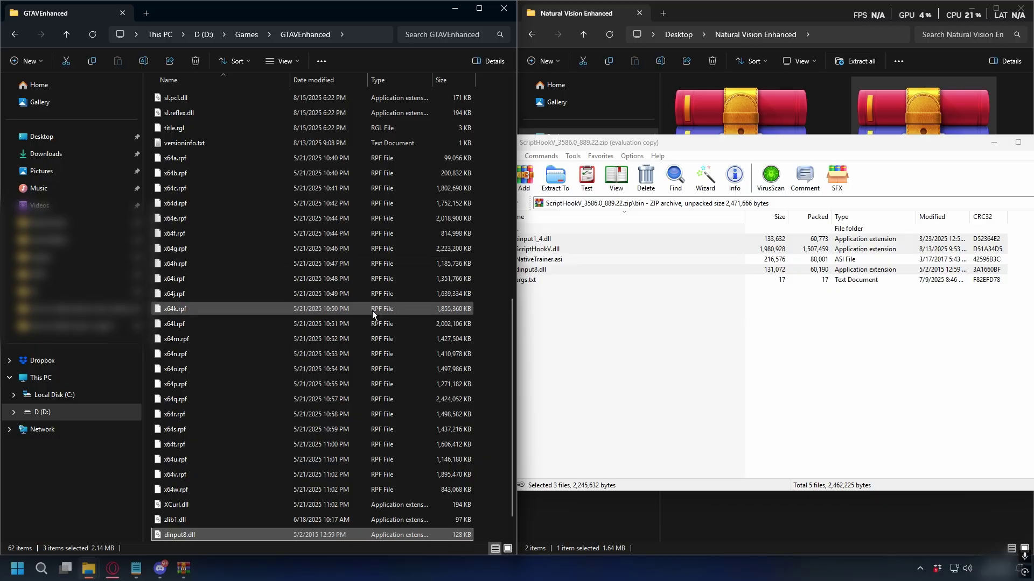
Open the NaturalVision Enhanced - Single Player Package - 07-10-25.zip archive from the Natural Vision Enhanced folder and enter its Main Package folder
left_click(731, 160)
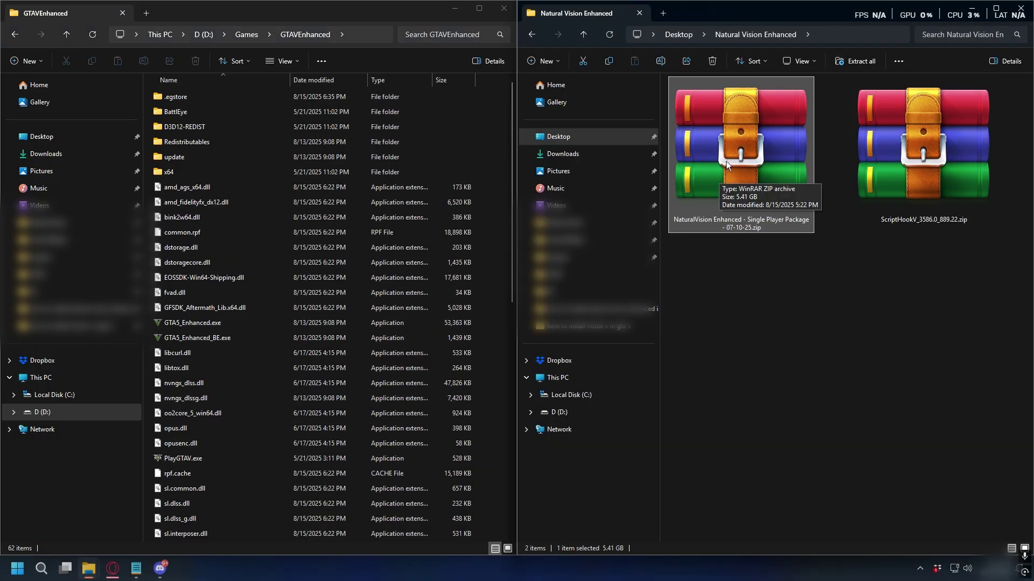
right_click(728, 160)
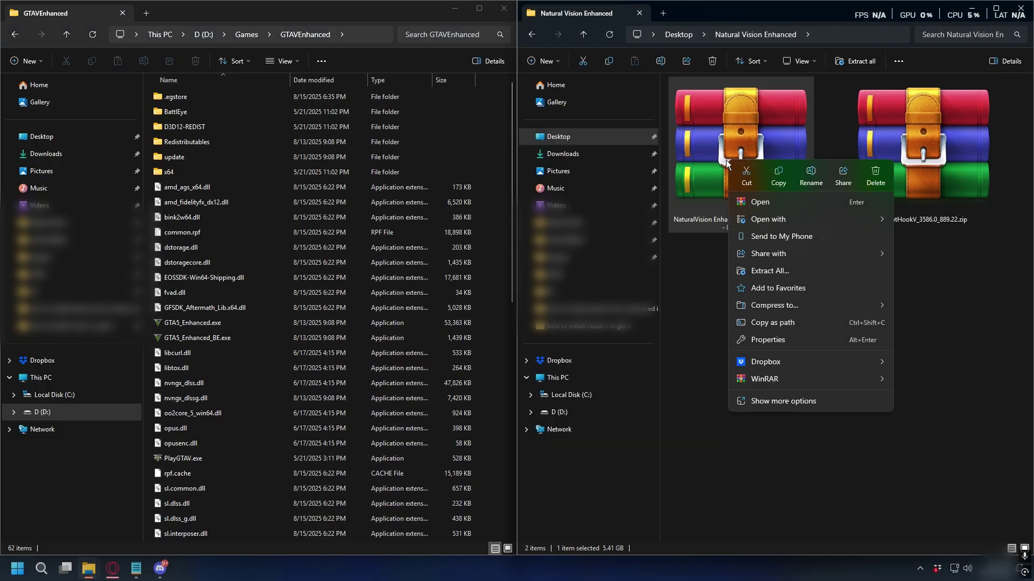
left_click(773, 201)
left_click(483, 242)
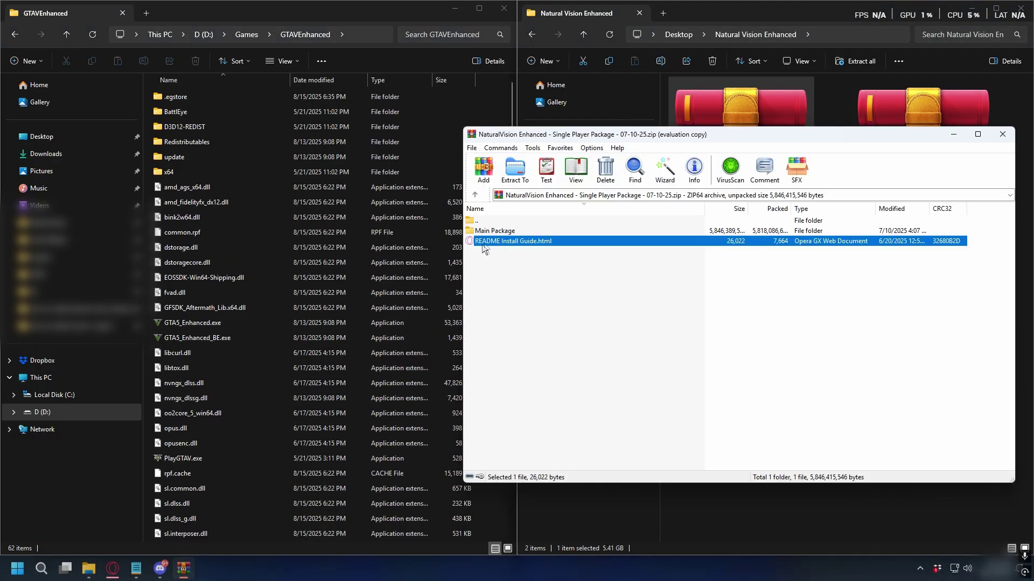
left_click(513, 231)
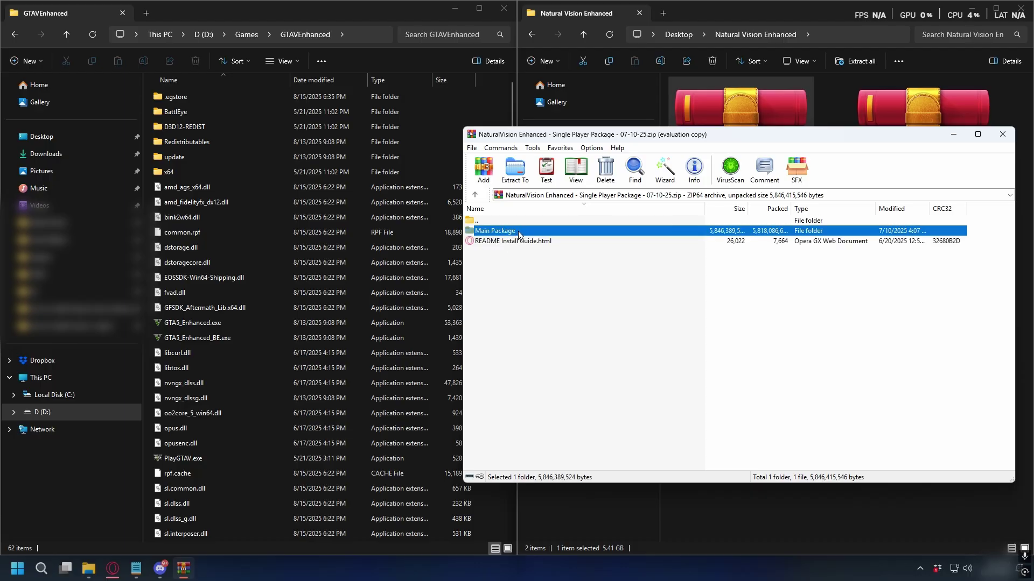
left_click(511, 241)
left_click_drag(572, 271, 481, 234)
double_click(503, 236)
Extract all folders and files of Main Package from the archive into the GTAVEnhanced game folder
left_click_drag(560, 396, 509, 227)
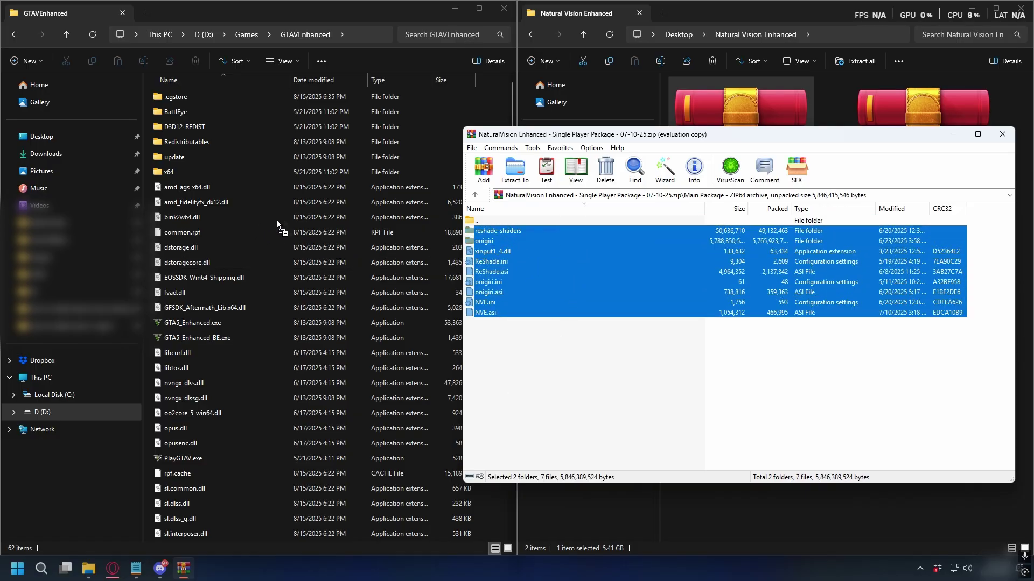
left_click_drag(277, 228, 276, 227)
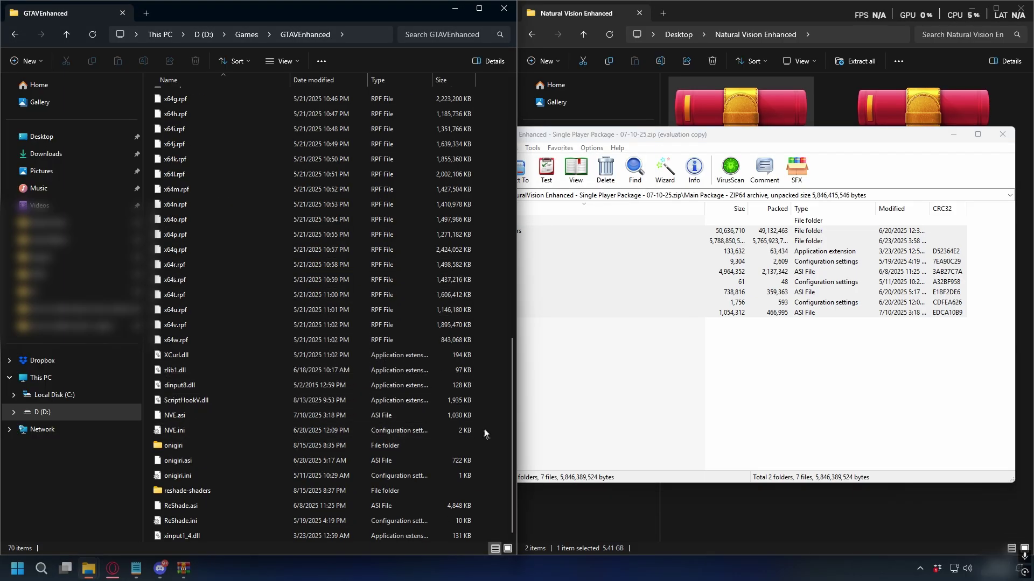
left_click_drag(483, 428, 244, 541)
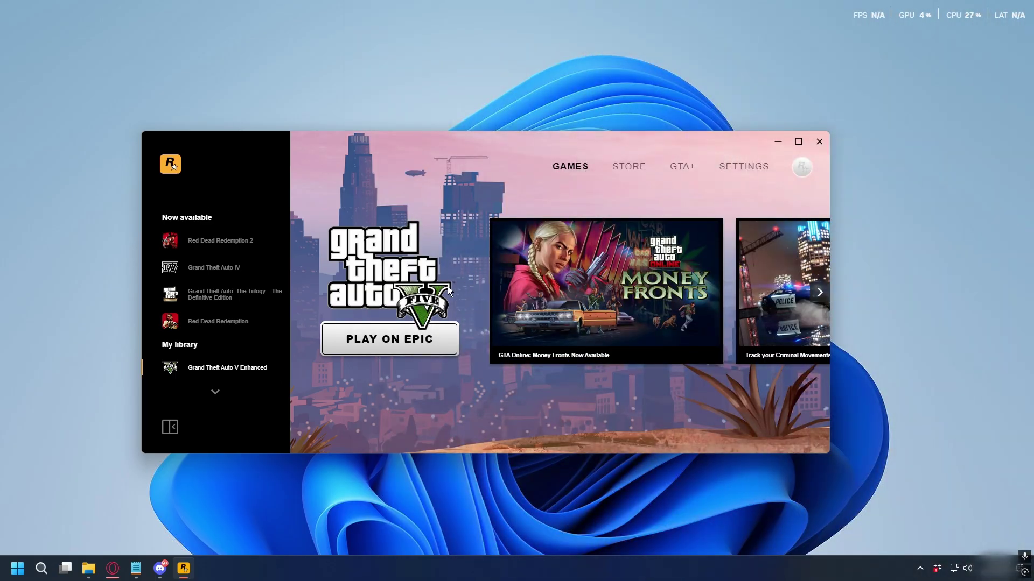
Open the settings of the Rockstar Games Launcher
left_click(745, 168)
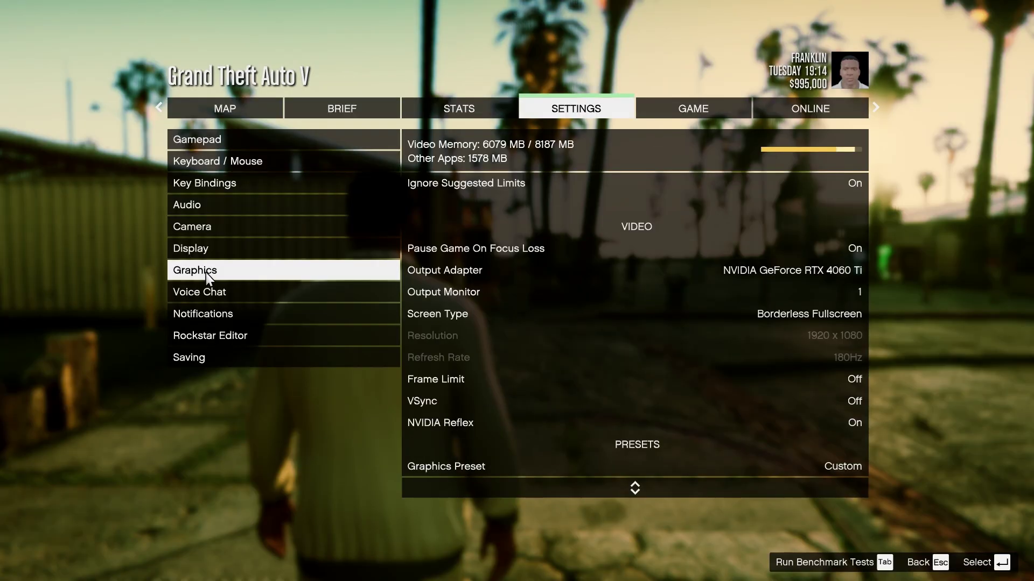
Examine the ray tracing, shadow and Post FX options in the game's Graphics settings
left_click(207, 277)
scroll(560, 377, "down", 6)
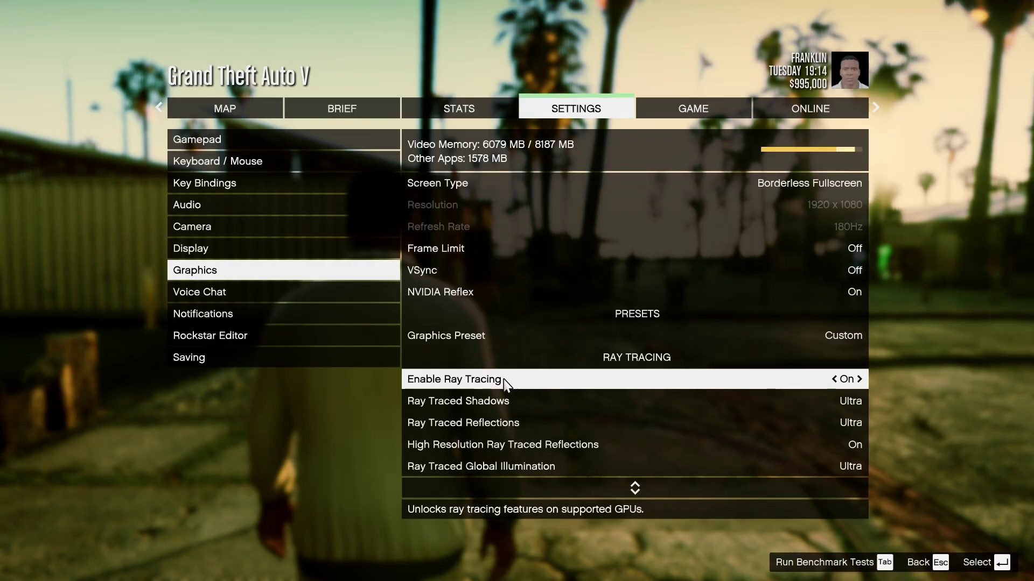
scroll(505, 345, "down", 5)
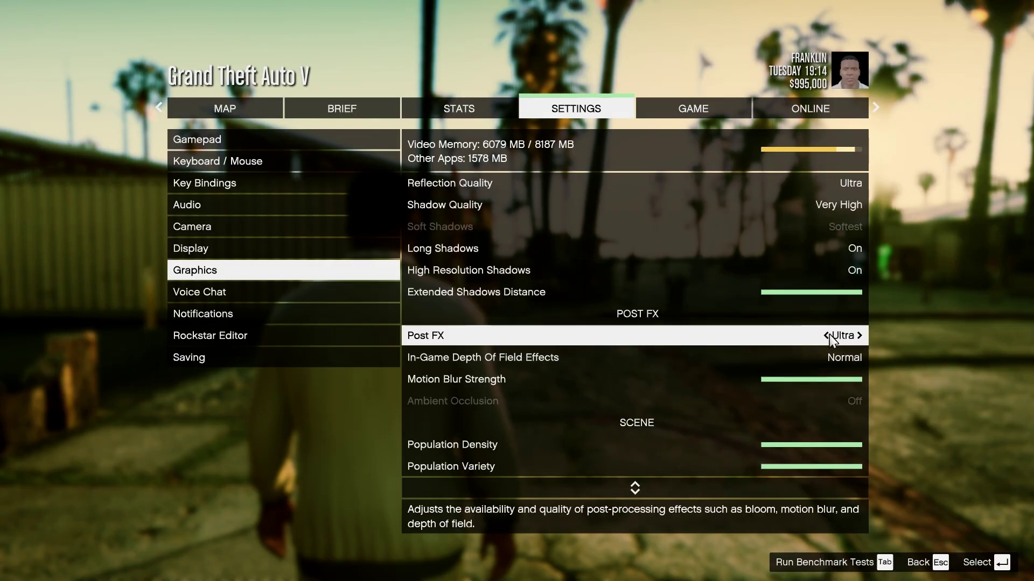
scroll(840, 409, "up", 4)
scroll(472, 410, "down", 11)
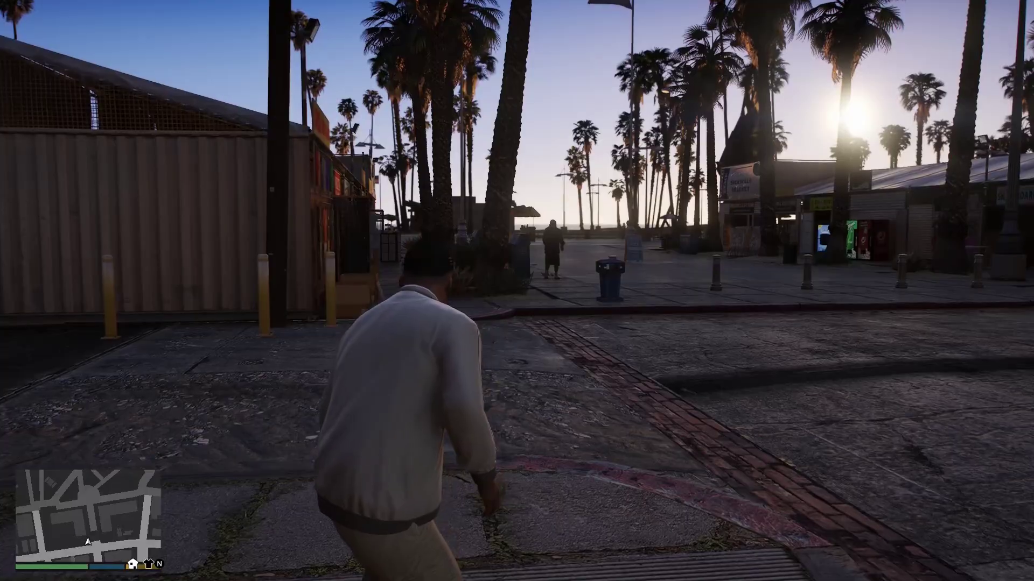
Open the in-game overlay's NVE section, view its Graphics options and bring up the trainer's Weather options
key("Home")
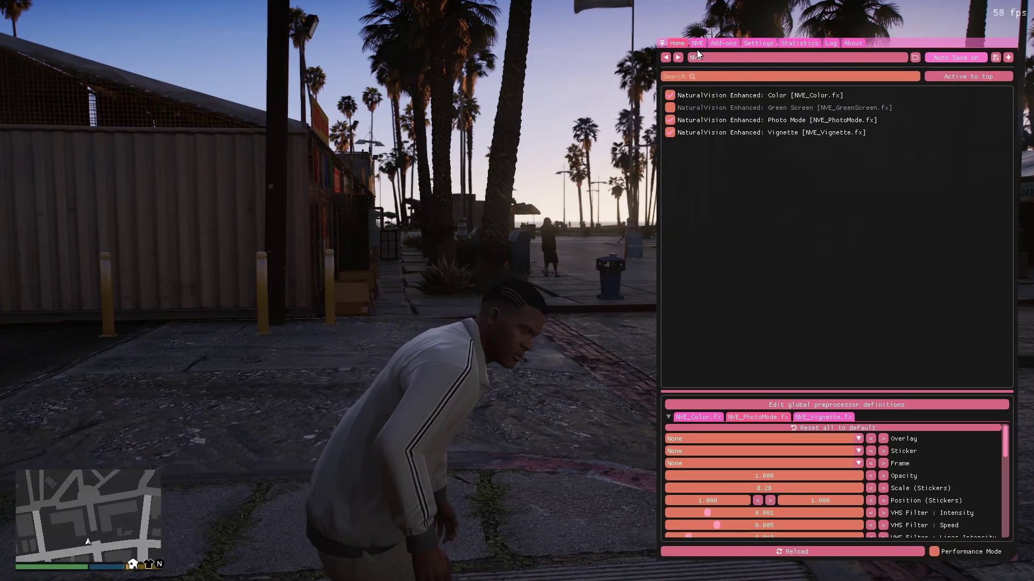
left_click(698, 44)
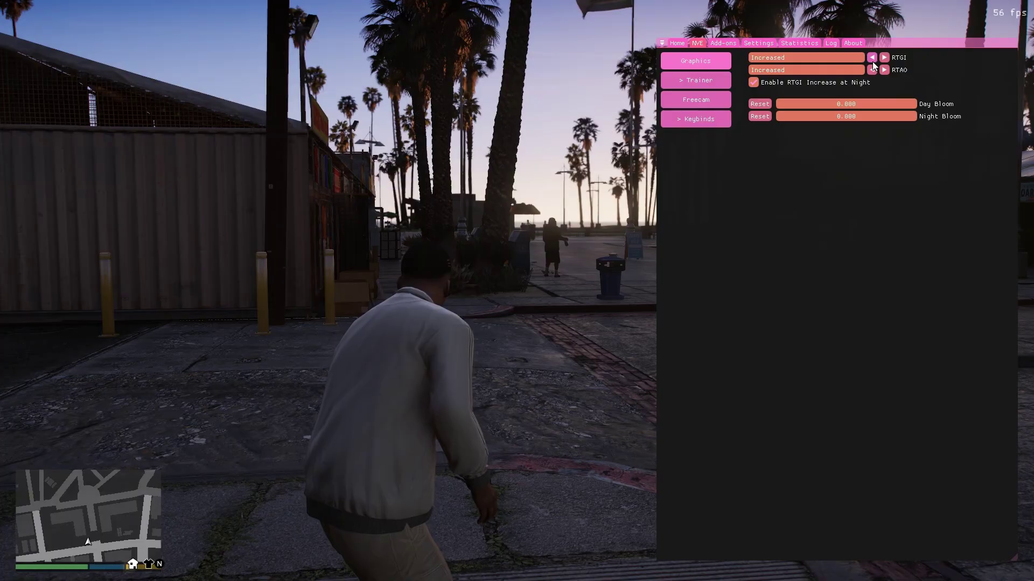
left_click(694, 63)
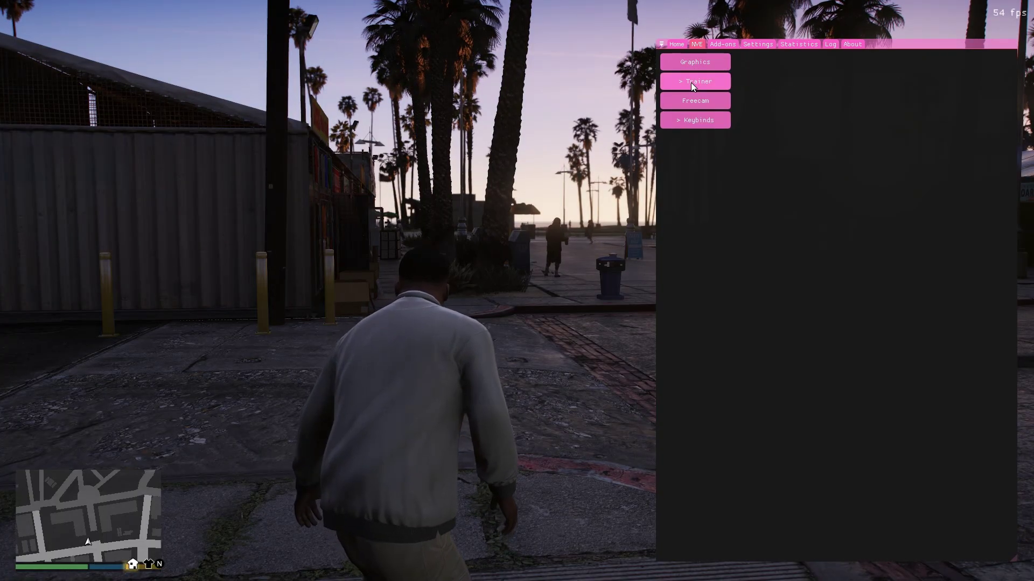
left_click(691, 81)
left_click(694, 119)
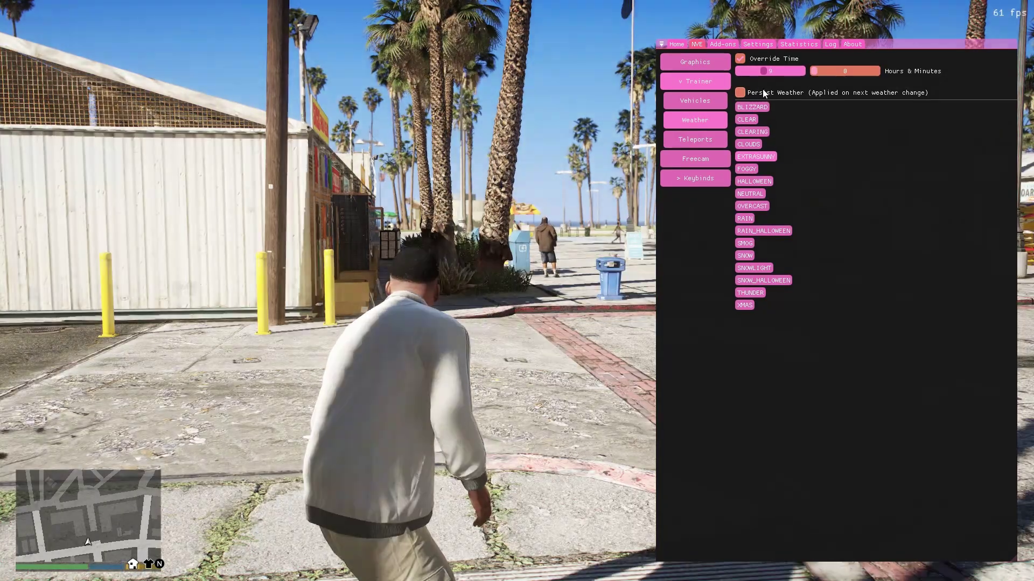